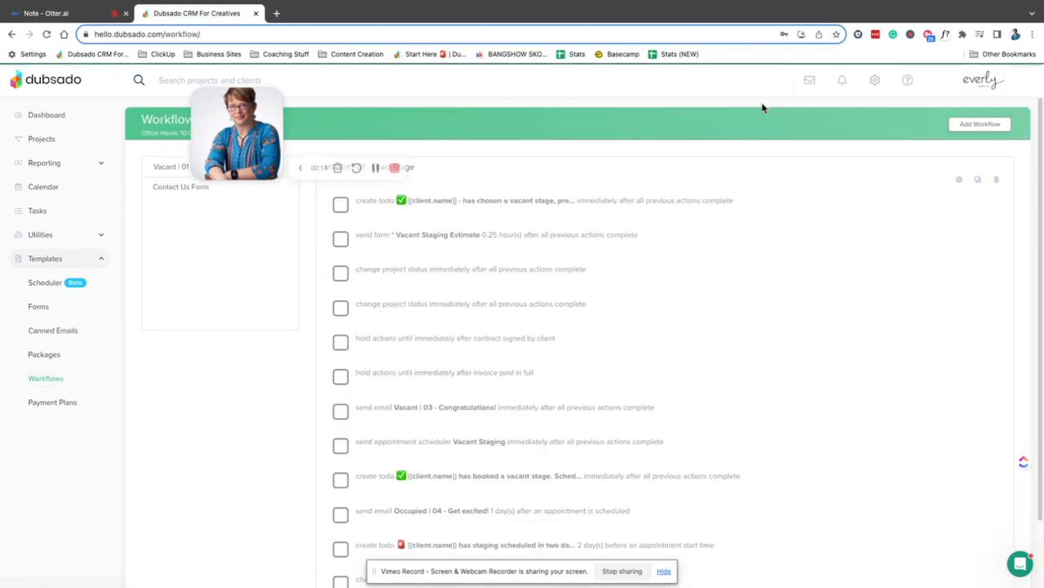
Create a new workflow named "Lead Capture".
{"action": "left_click", "coordinate": [980, 125]}
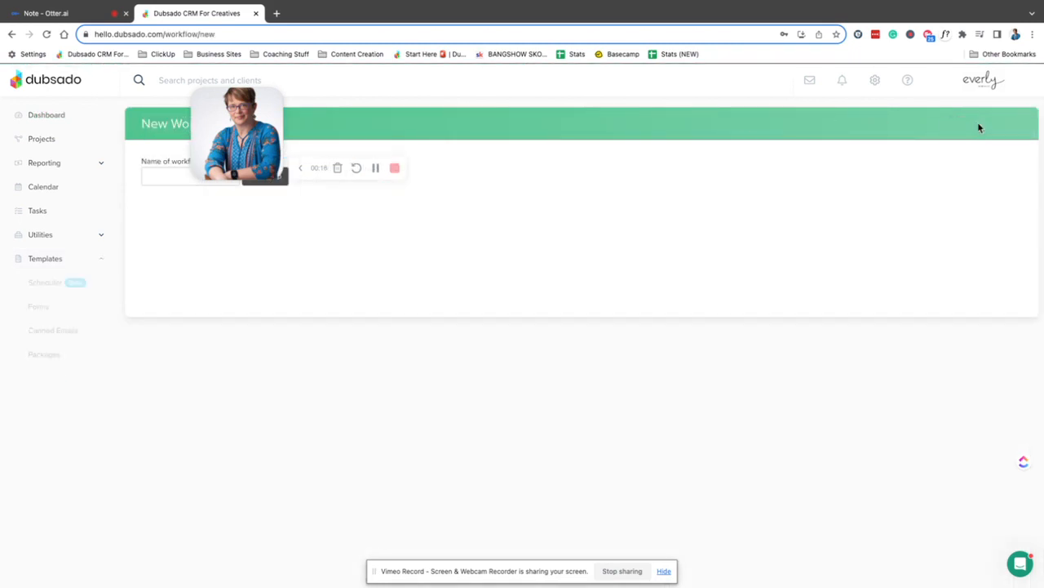
{"action": "left_click", "coordinate": [155, 179]}
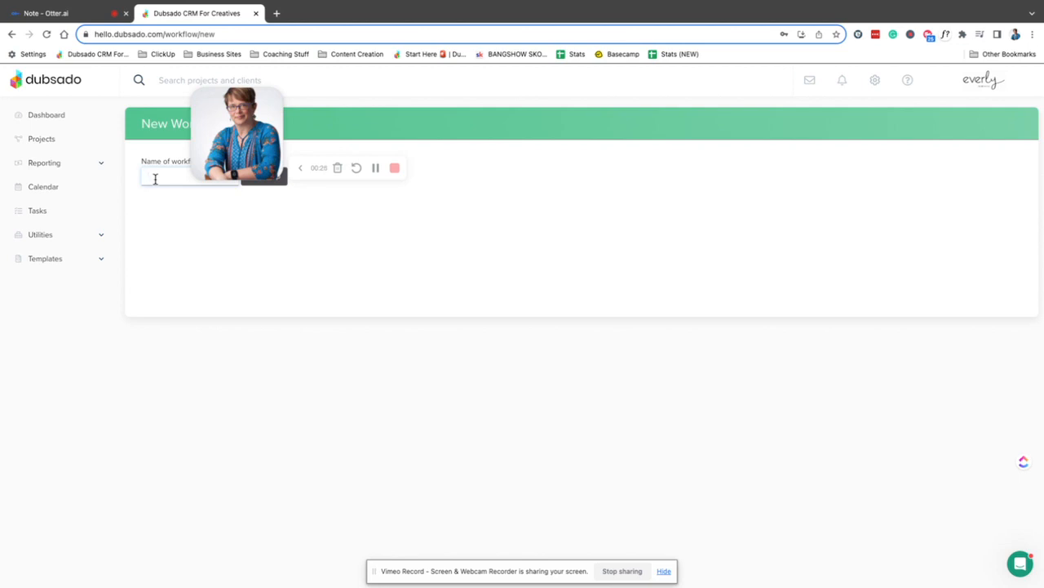
{"action": "type", "text": "Lead Capture"}
{"action": "key", "text": "Return"}
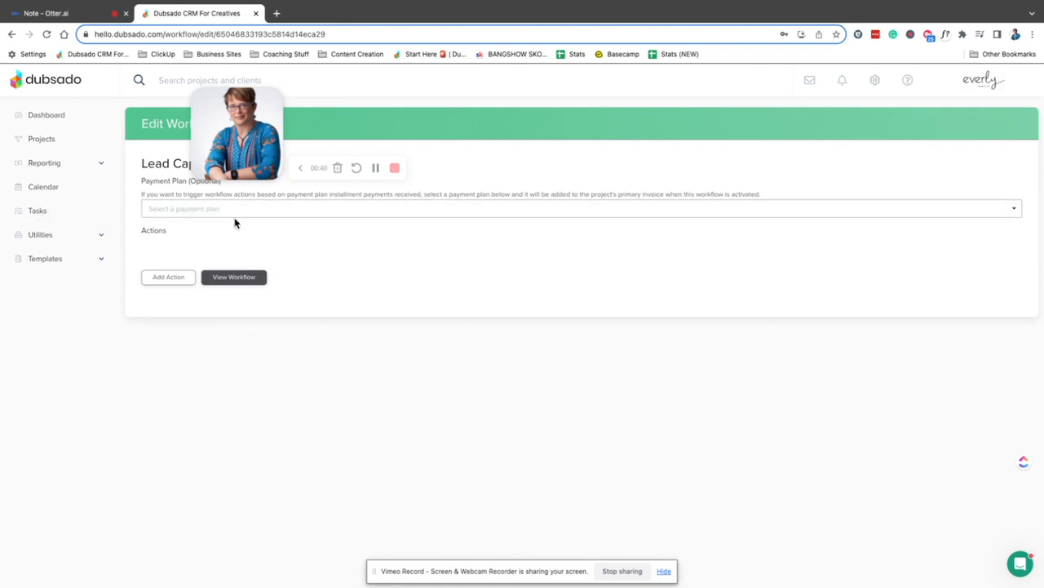
Add a Send Email action to the workflow, with its relative timing set to 0 hour(s) after workflow started.
{"action": "left_click", "coordinate": [163, 280]}
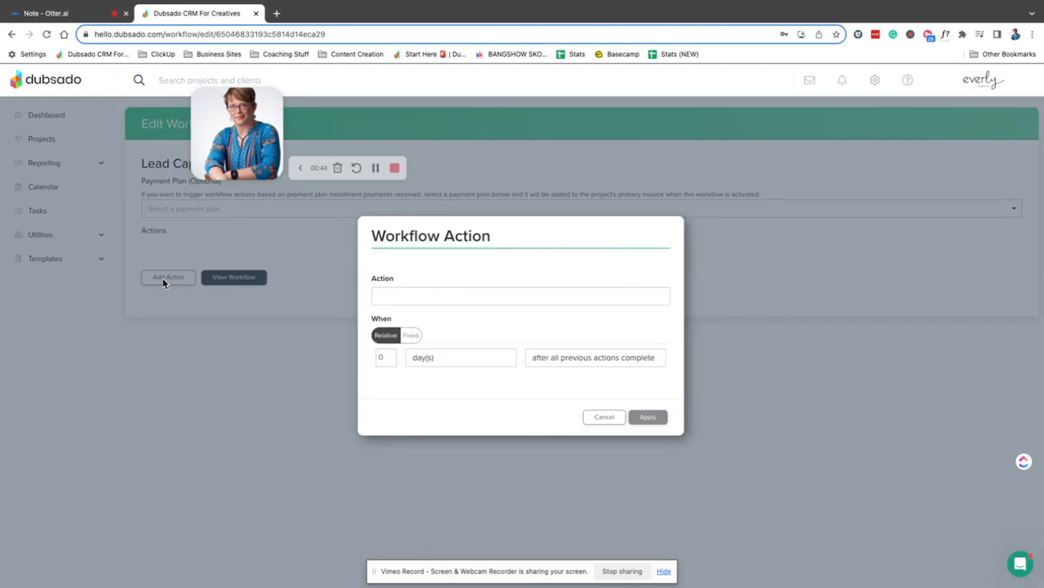
{"action": "left_click", "coordinate": [419, 299]}
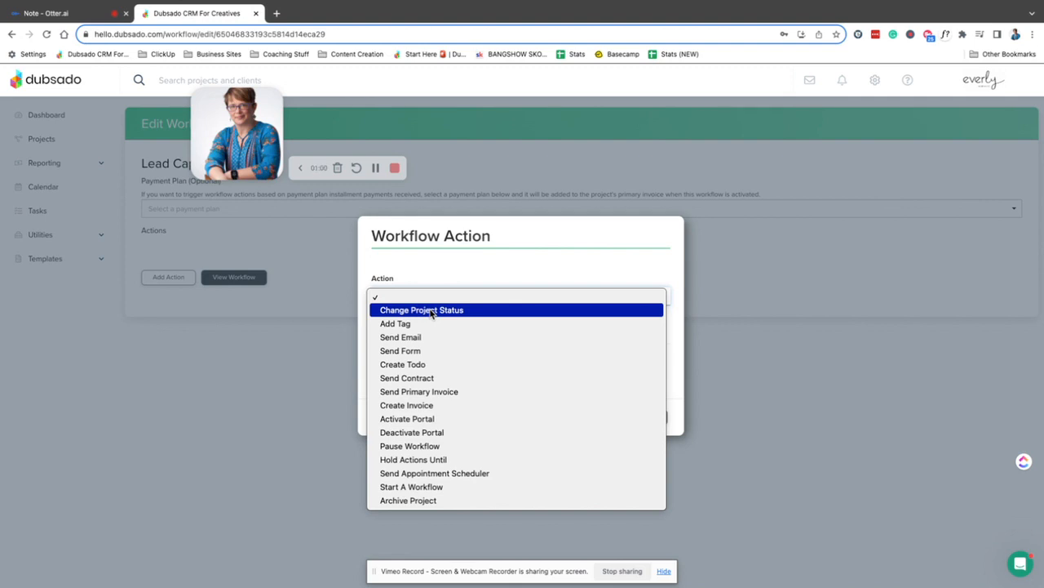
{"action": "left_click", "coordinate": [447, 337]}
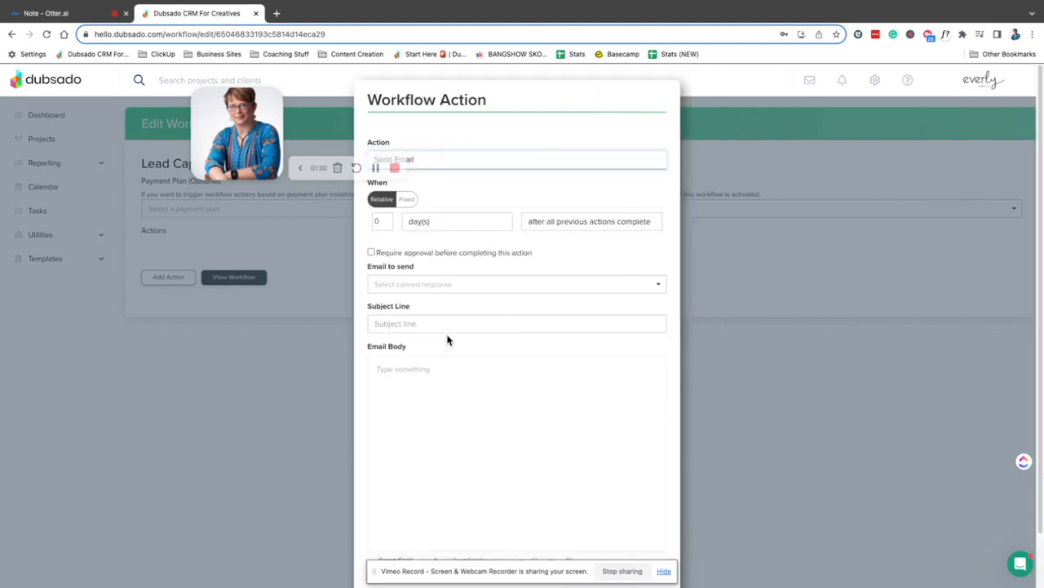
{"action": "left_click", "coordinate": [425, 228]}
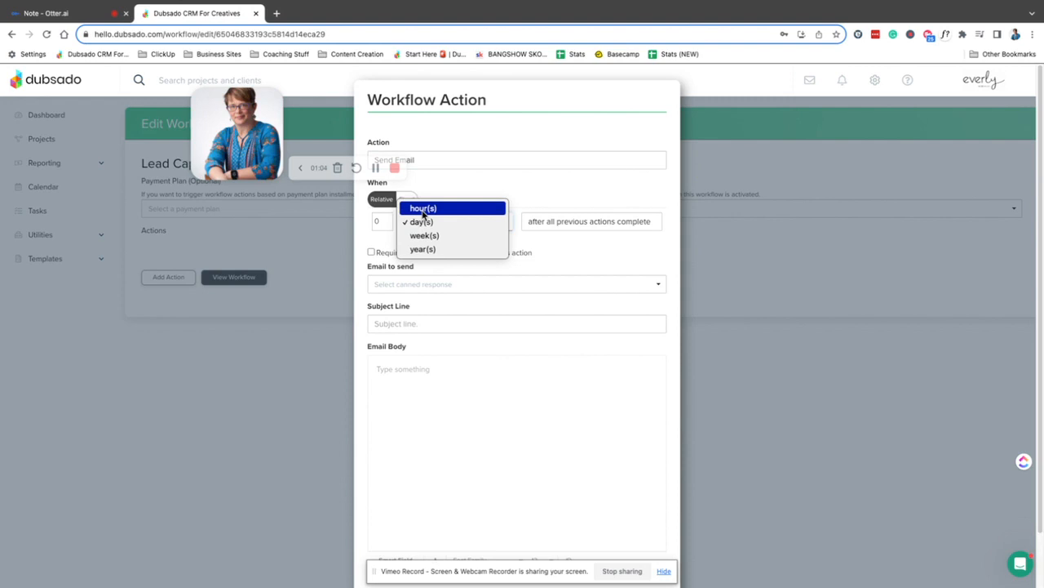
{"action": "left_click", "coordinate": [422, 208]}
{"action": "left_click", "coordinate": [563, 222]}
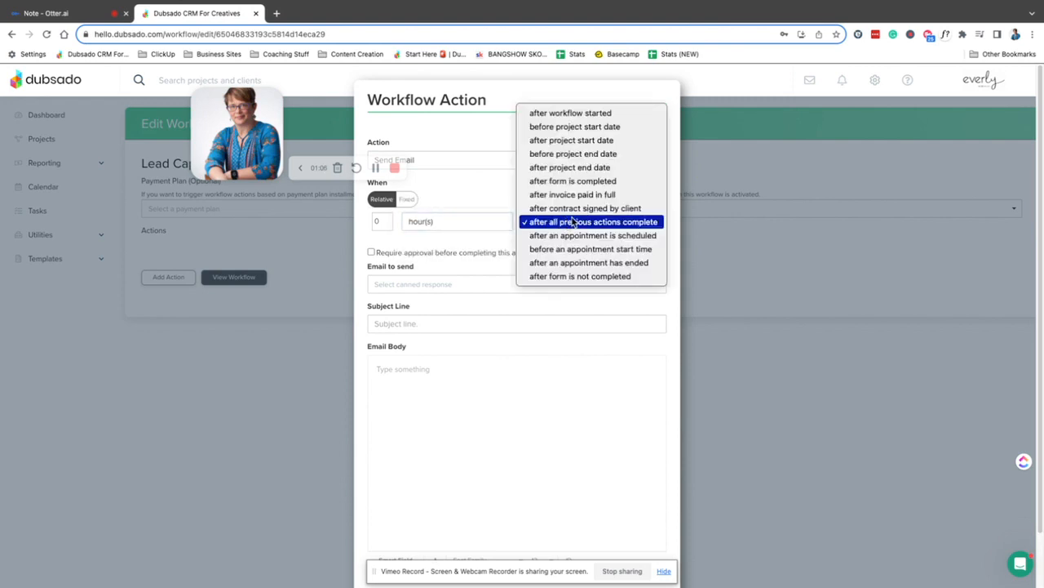
{"action": "left_click", "coordinate": [576, 113]}
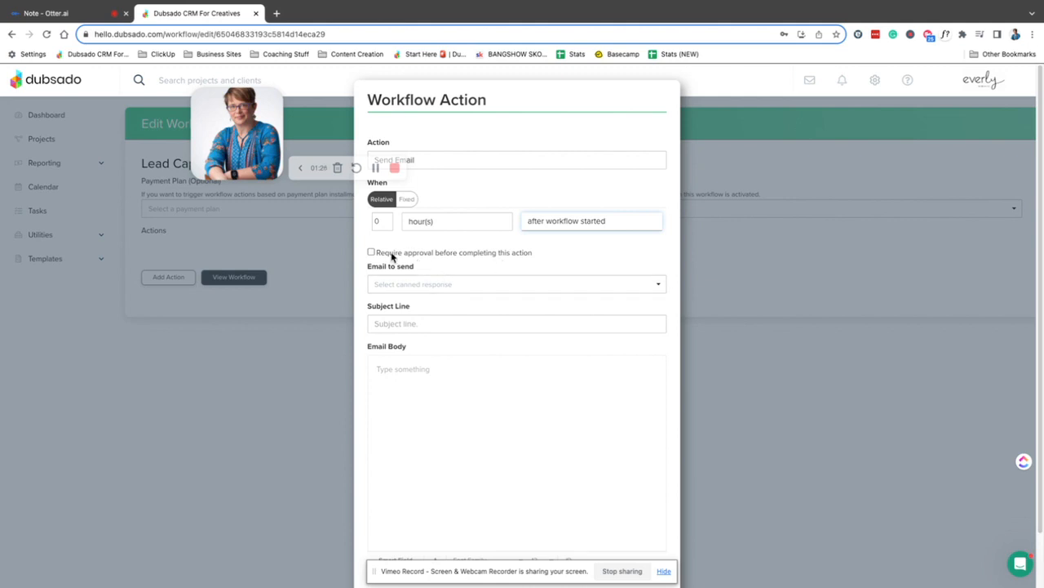
Load the canned email "Lead | 00 - Contact Us Form Response" into the action, review its body and apply the action.
{"action": "left_click", "coordinate": [462, 285]}
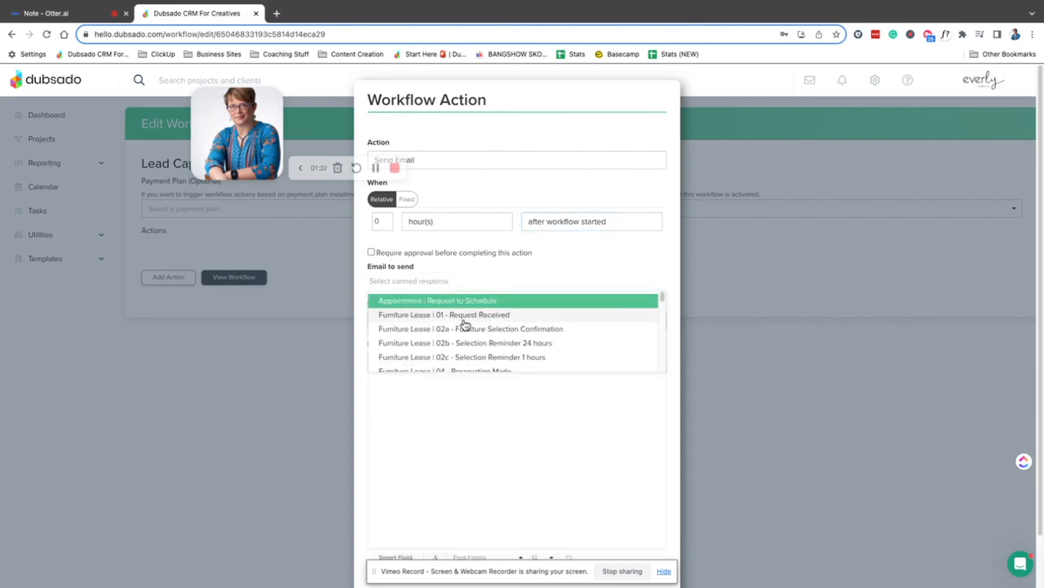
{"action": "scroll", "coordinate": [464, 325], "scroll_direction": "down", "scroll_amount": 5}
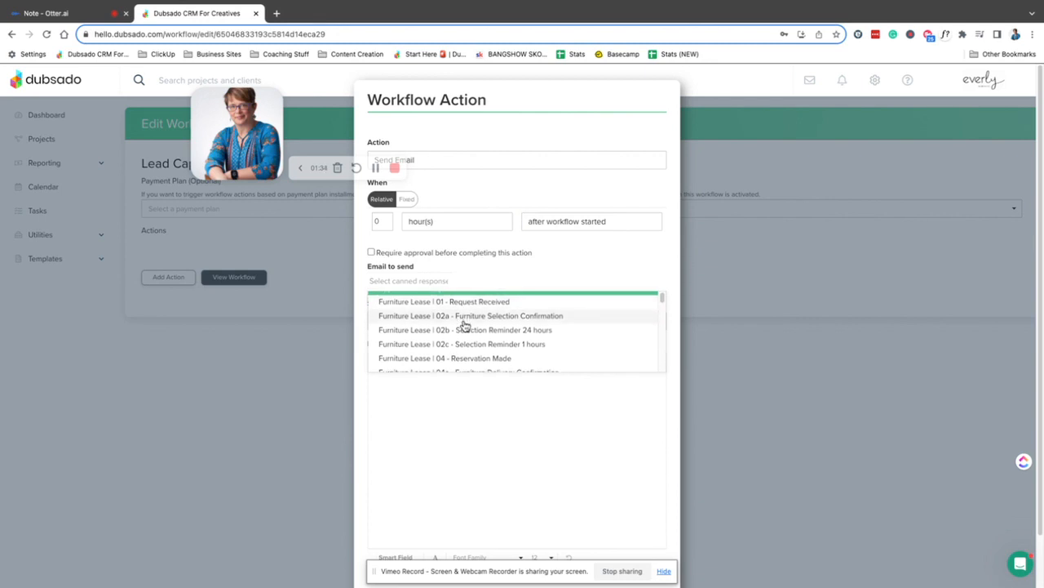
{"action": "scroll", "coordinate": [464, 324], "scroll_direction": "down", "scroll_amount": 2}
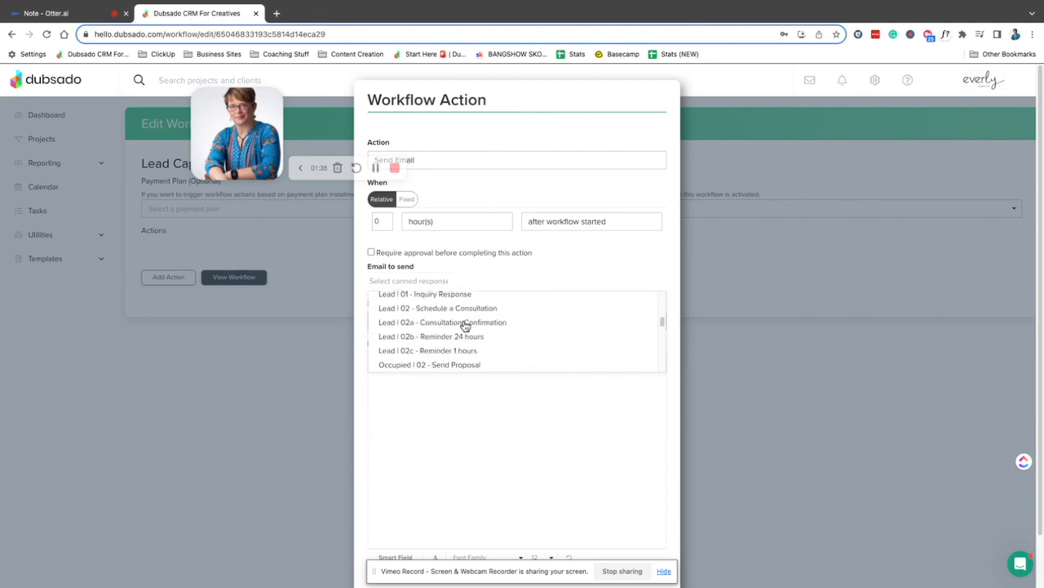
{"action": "scroll", "coordinate": [465, 325], "scroll_direction": "up", "scroll_amount": 4}
{"action": "scroll", "coordinate": [465, 330], "scroll_direction": "down", "scroll_amount": 1}
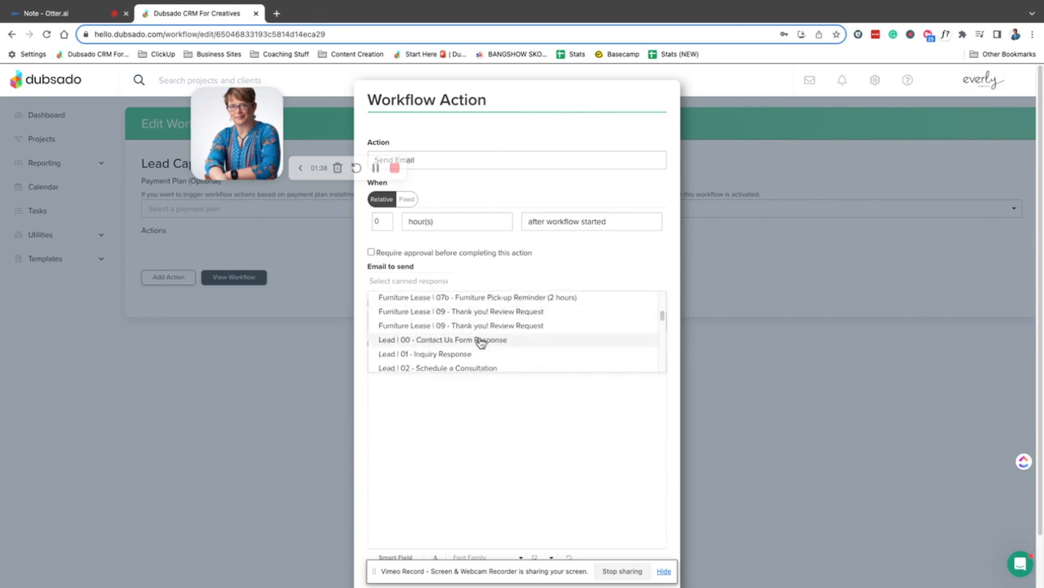
{"action": "left_click", "coordinate": [454, 339]}
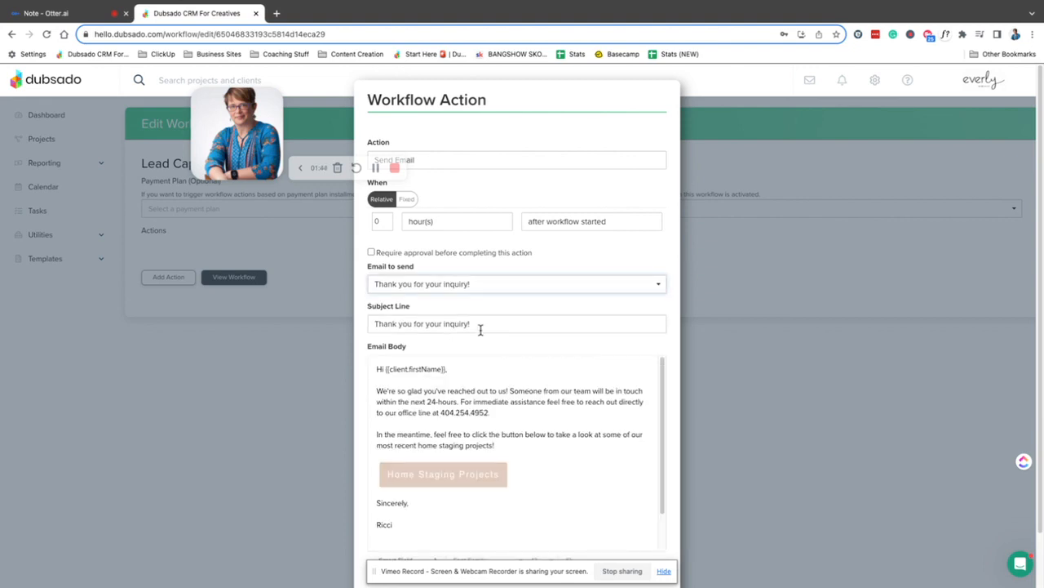
{"action": "scroll", "coordinate": [481, 330], "scroll_direction": "down", "scroll_amount": 1}
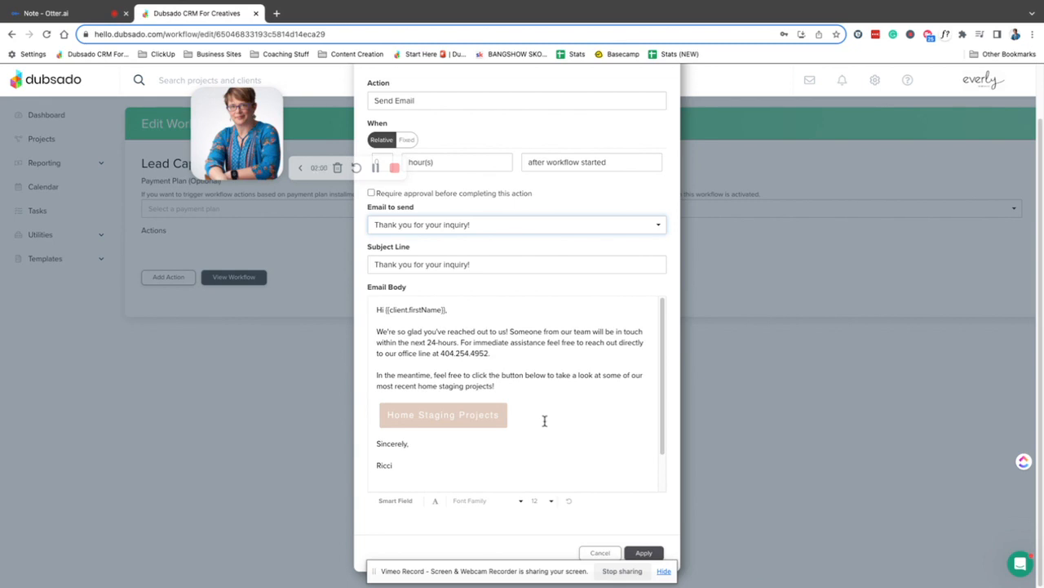
{"action": "scroll", "coordinate": [544, 429], "scroll_direction": "down", "scroll_amount": 2}
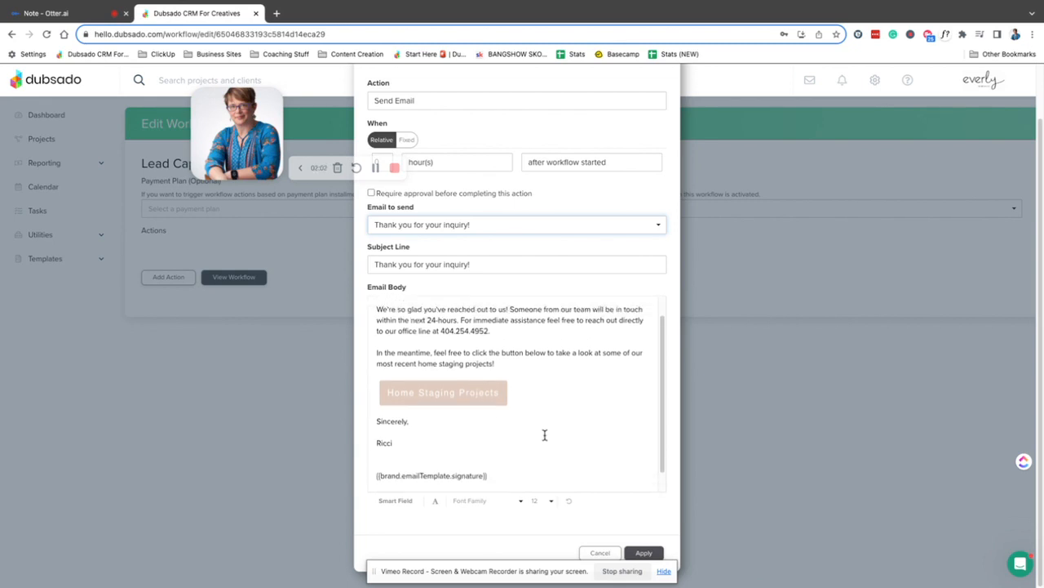
{"action": "scroll", "coordinate": [545, 435], "scroll_direction": "up", "scroll_amount": 2}
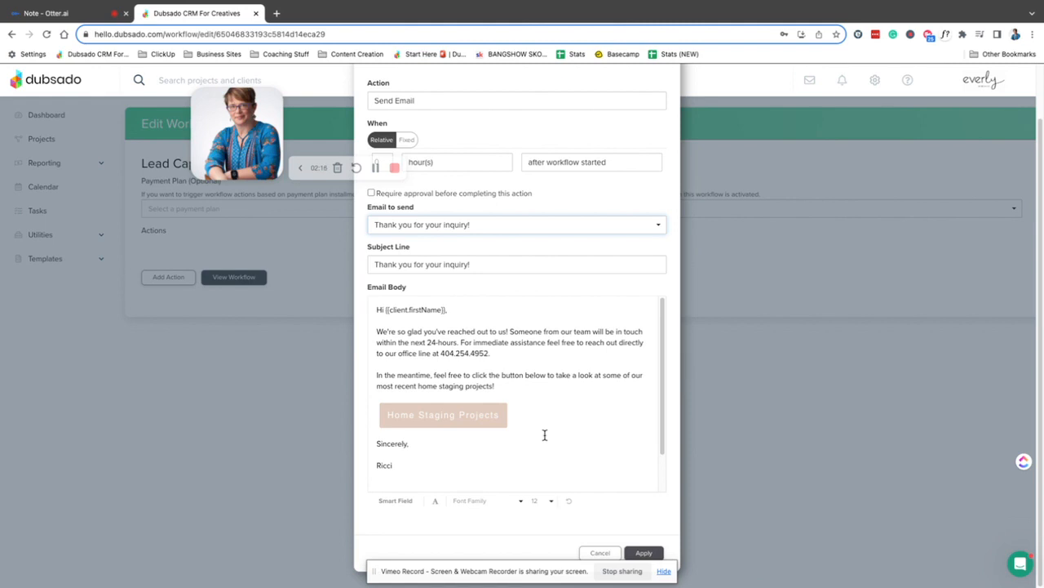
{"action": "scroll", "coordinate": [560, 429], "scroll_direction": "down", "scroll_amount": 1}
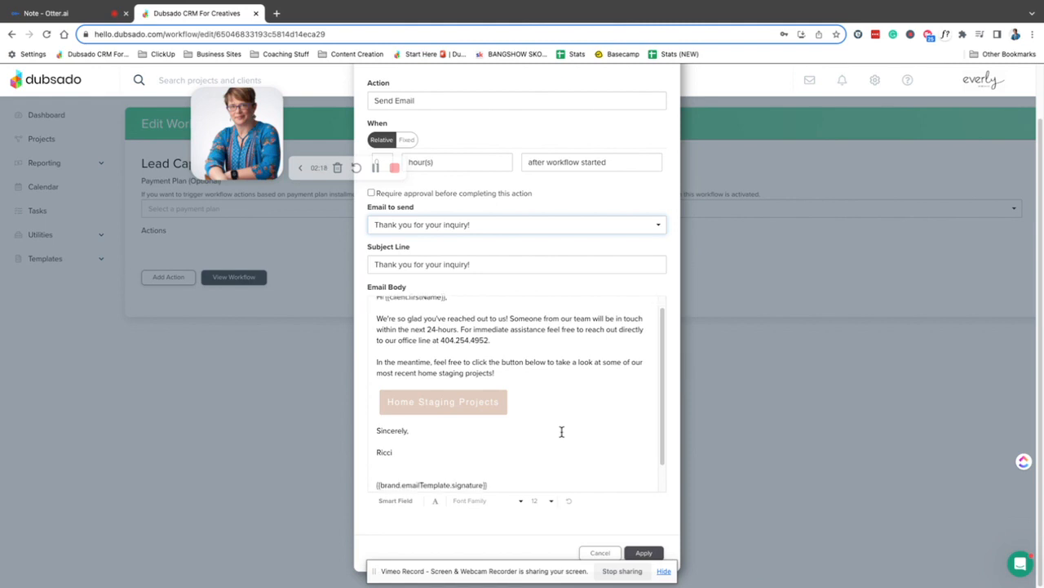
{"action": "left_click", "coordinate": [644, 554]}
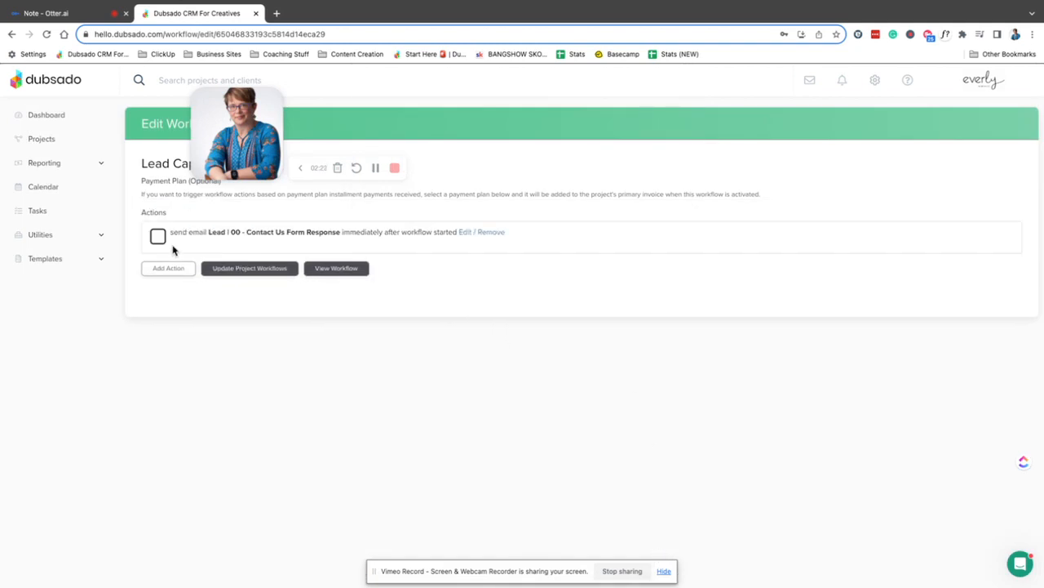
Add a Create Todo action to the workflow and assign it to the first user offered.
{"action": "left_click", "coordinate": [170, 288]}
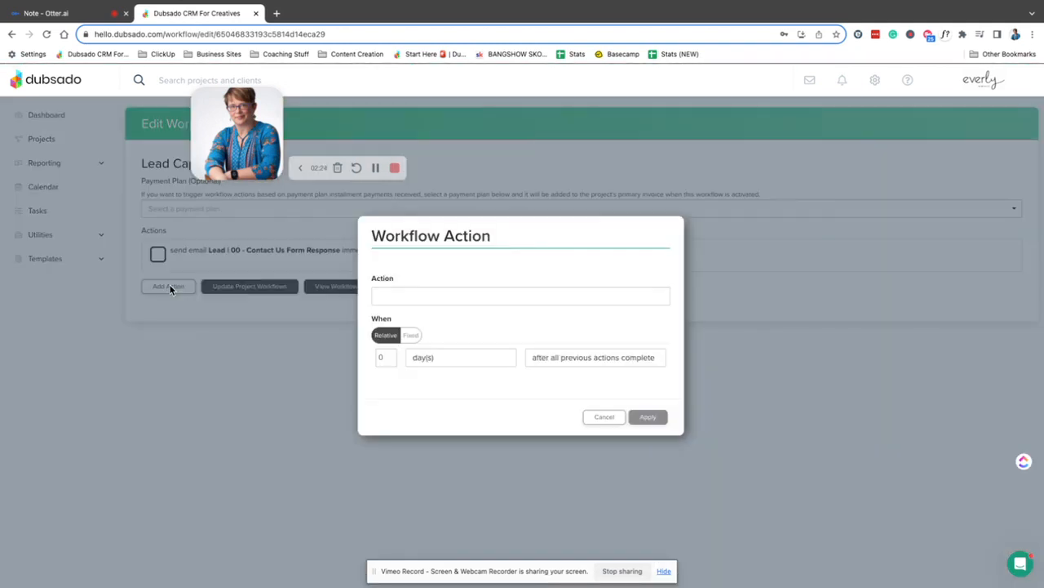
{"action": "left_click", "coordinate": [413, 297]}
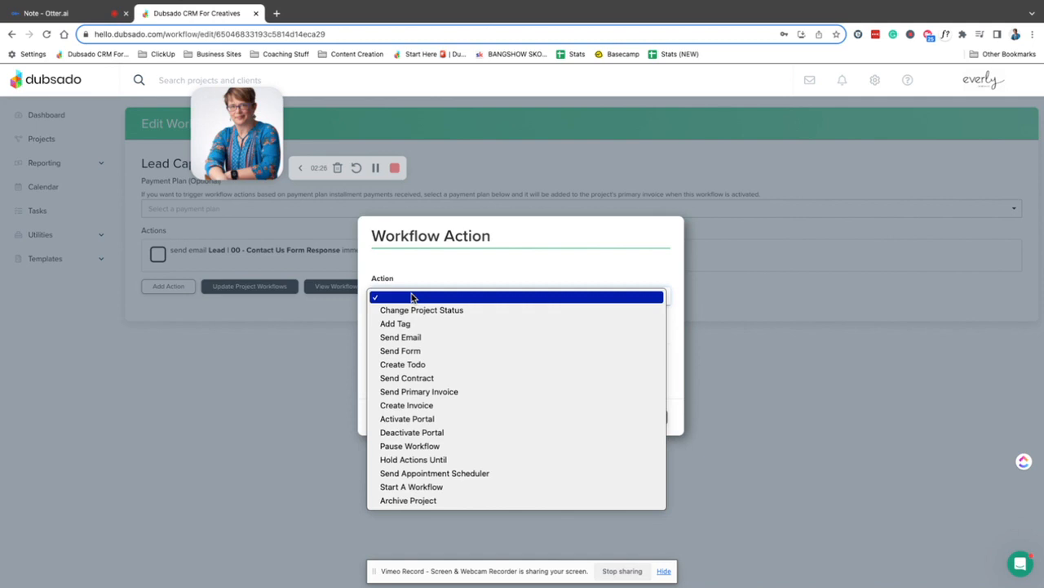
{"action": "left_click", "coordinate": [449, 365]}
{"action": "left_click", "coordinate": [432, 199]}
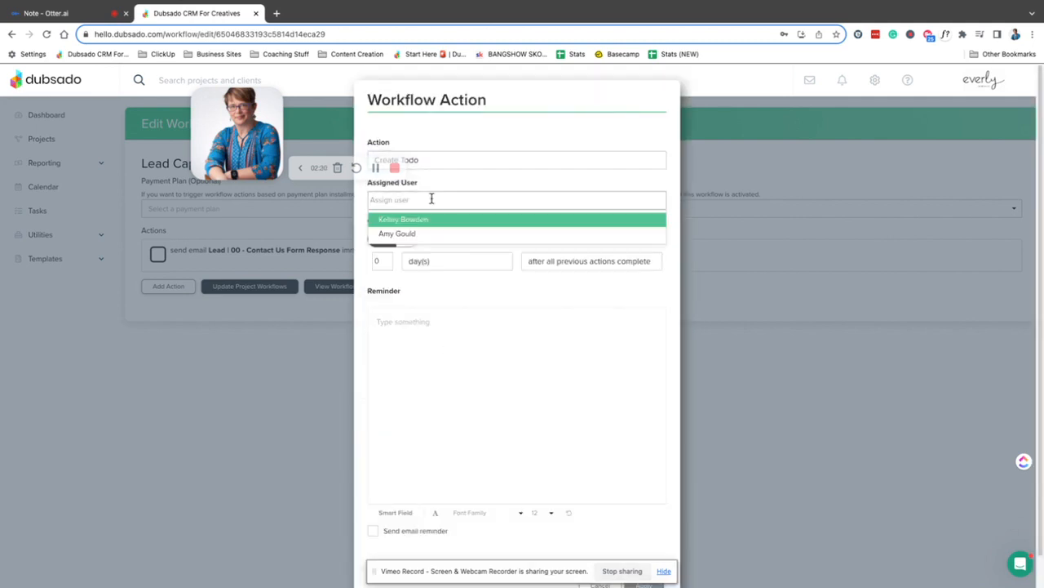
{"action": "left_click", "coordinate": [425, 219]}
Begin the to-do's reminder text with a green check mark emoji followed by the client's Full Name smart field.
{"action": "left_click", "coordinate": [382, 327]}
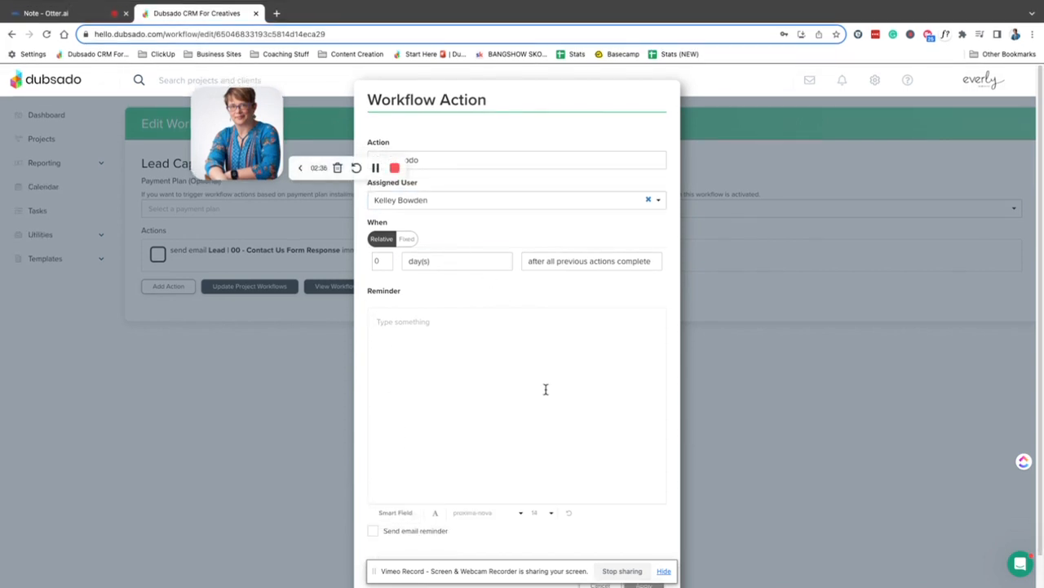
{"action": "left_click", "coordinate": [98, 6]}
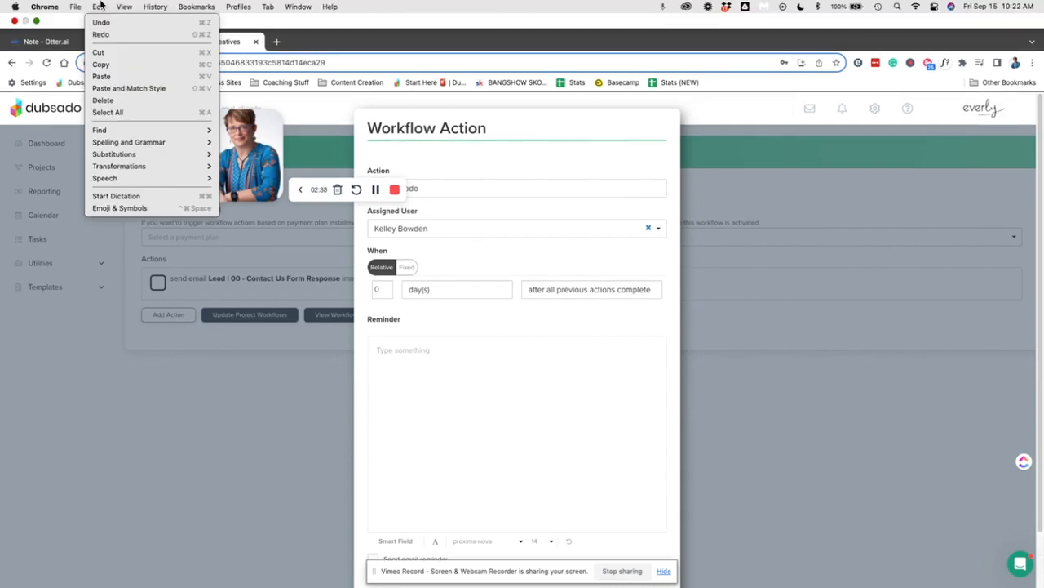
{"action": "left_click", "coordinate": [147, 209]}
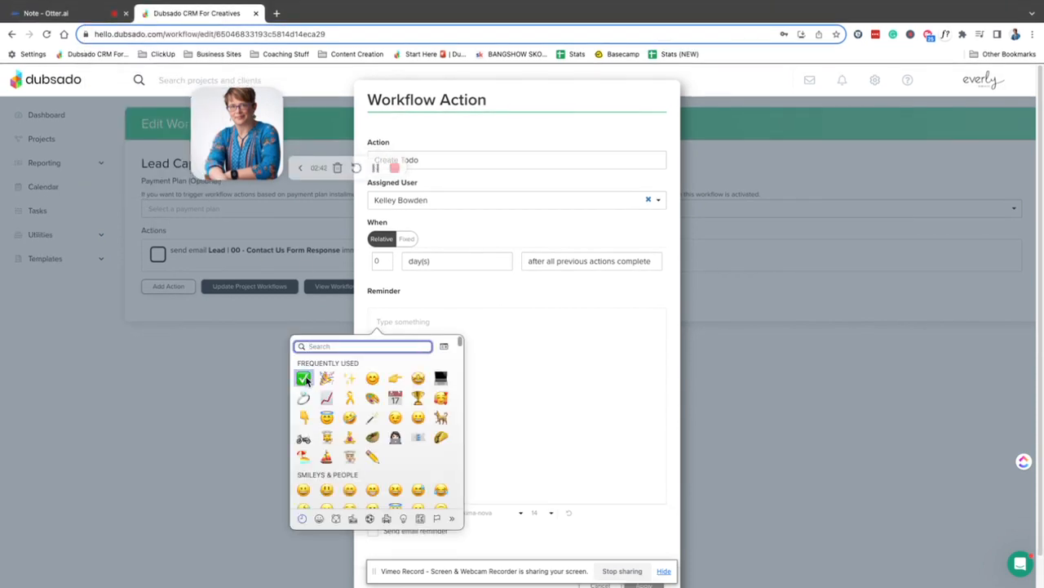
{"action": "left_click", "coordinate": [303, 378]}
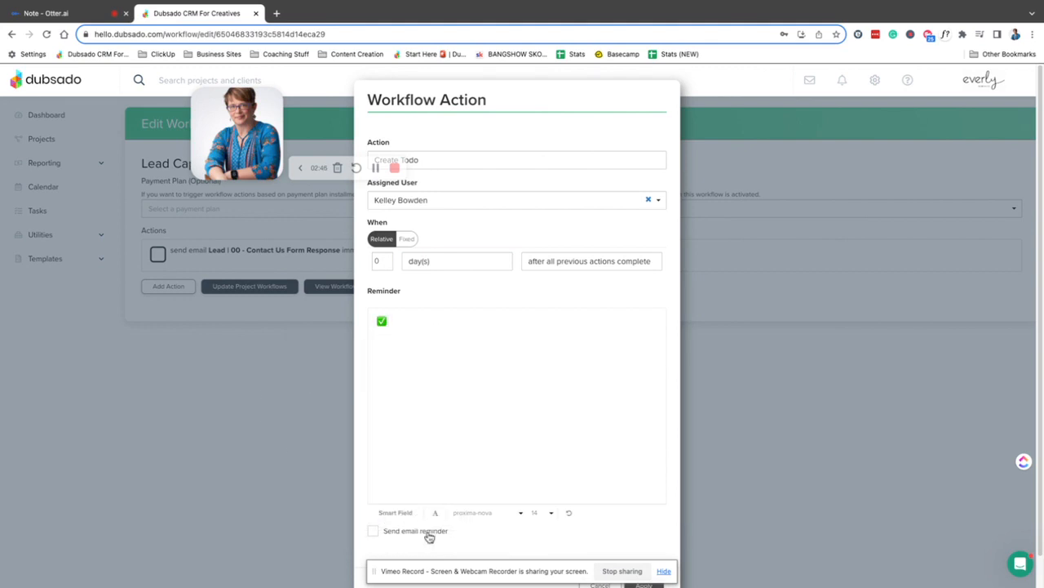
{"action": "left_click", "coordinate": [398, 514]}
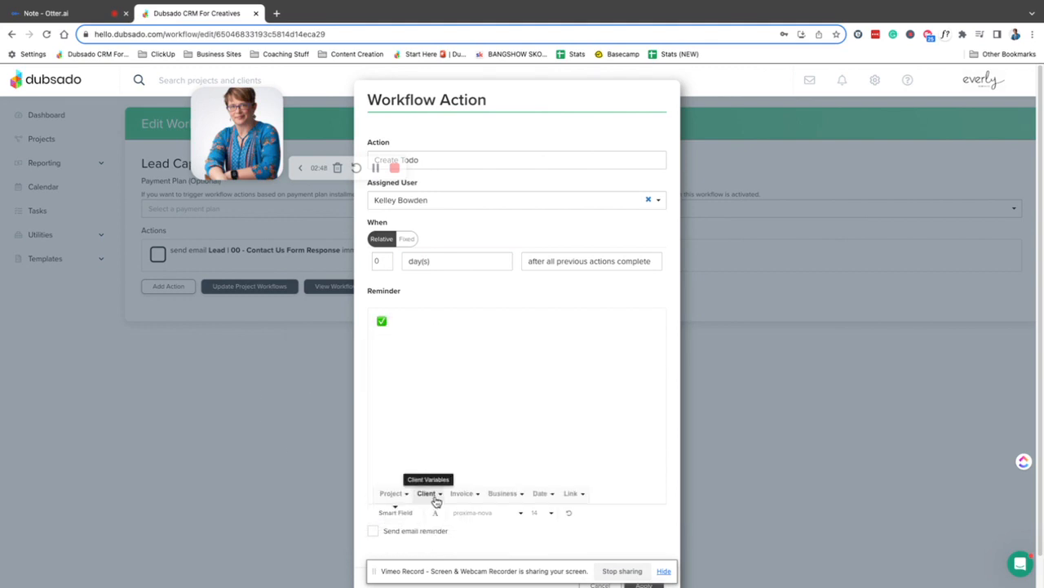
{"action": "left_click", "coordinate": [437, 494]}
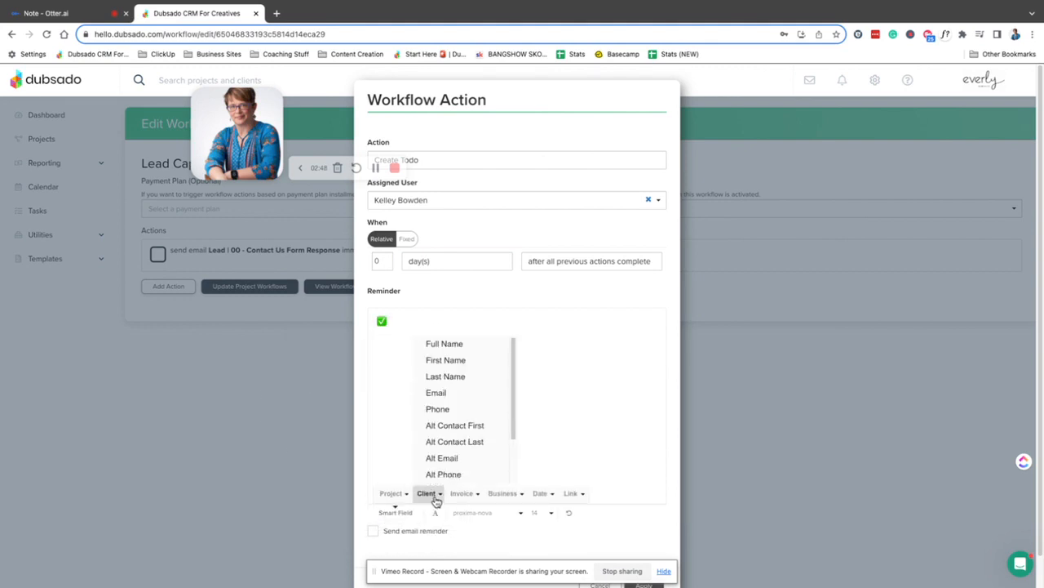
{"action": "left_click", "coordinate": [462, 344]}
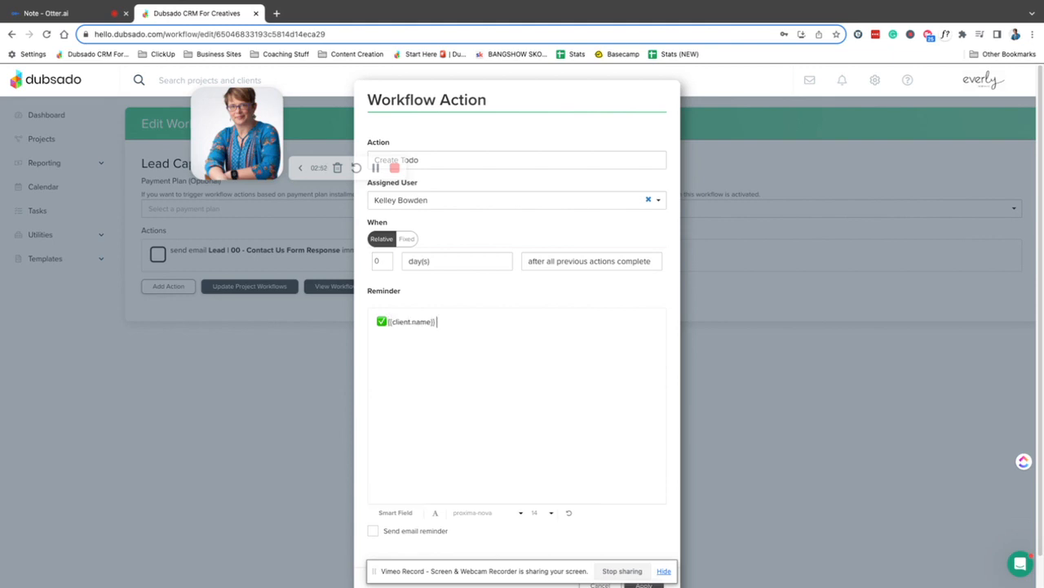
Continue the reminder with "- Has filled out a lead capture form. Review it and give them a call to get more".
{"action": "type", "text": "-"}
{"action": "type", "text": "Has"}
{"action": "type", "text": " filled out a lea"}
{"action": "type", "text": "d capture"}
{"action": "type", "text": " form. Review "}
{"action": "type", "text": "it and"}
{"action": "key", "text": "BackSpace"}
{"action": "key", "text": "BackSpace"}
{"action": "key", "text": "BackSpace"}
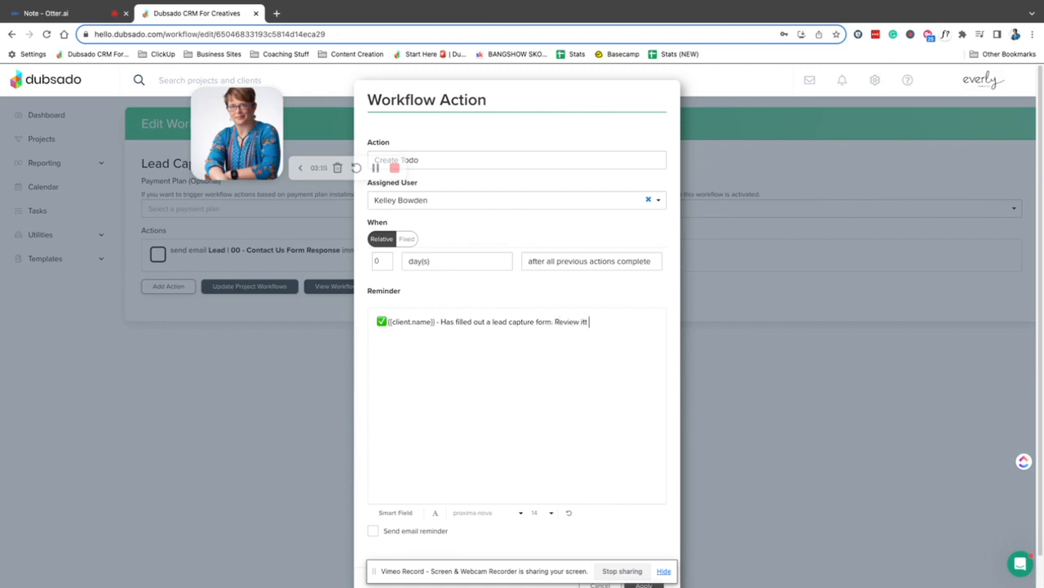
{"action": "type", "text": "and follow up"}
{"action": "key", "text": "BackSpace"}
{"action": "key", "text": "BackSpace"}
{"action": "key", "text": "BackSpace"}
{"action": "key", "text": "BackSpace"}
{"action": "key", "text": "BackSpace"}
{"action": "key", "text": "BackSpace"}
{"action": "key", "text": "BackSpace"}
{"action": "key", "text": "BackSpace"}
{"action": "key", "text": "BackSpace"}
{"action": "key", "text": "BackSpace"}
{"action": "type", "text": "give them a call to get more"}
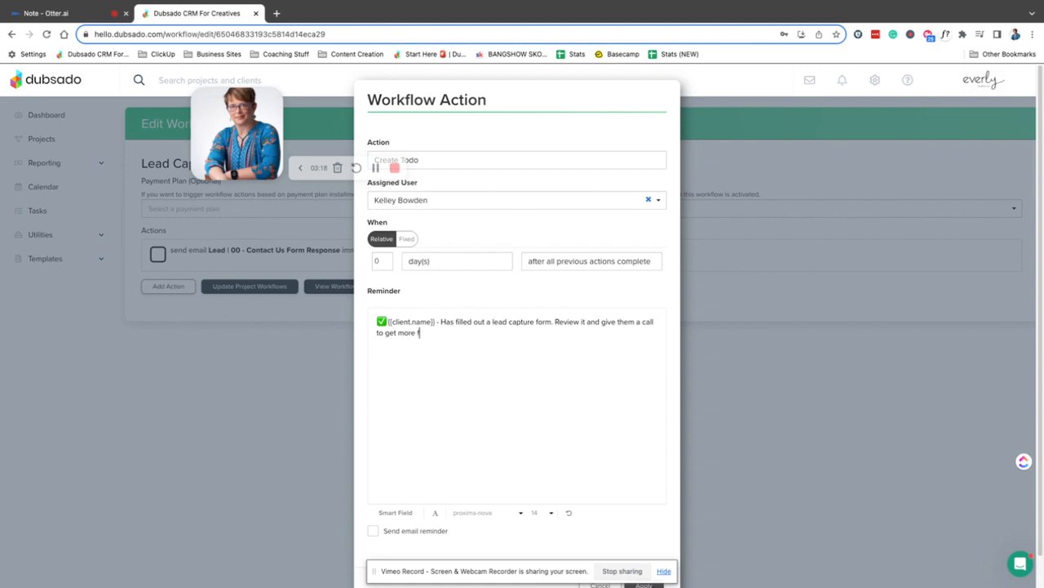
Extend the reminder with "information. If they're a good fit, add the workflow for the service that they're interested in.".
{"action": "type", "text": " information. If they're a good fit, add the next "}
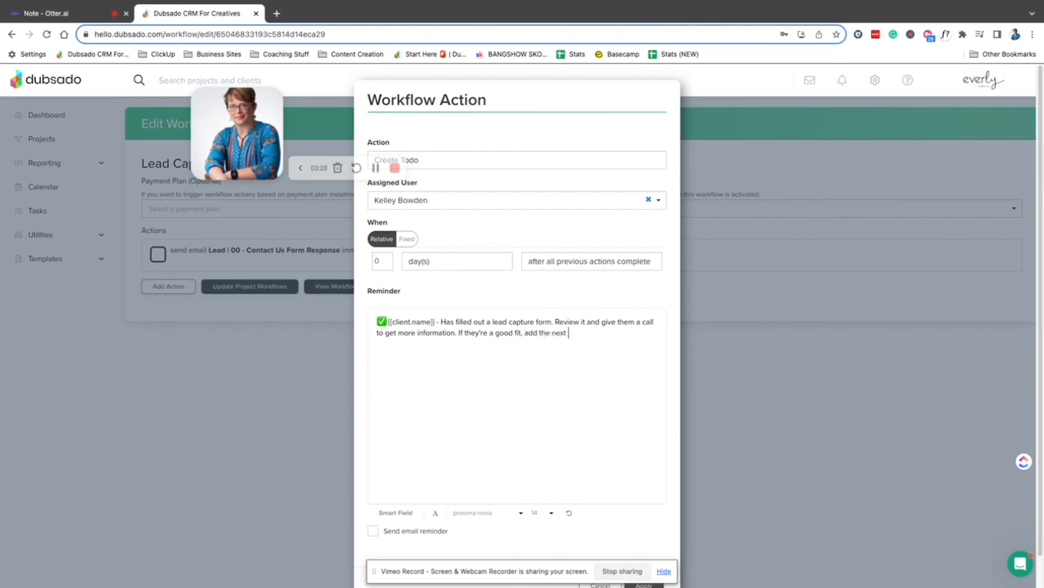
{"action": "type", "text": "workflow that's"}
{"action": "key", "text": "BackSpace"}
{"action": "key", "text": "BackSpace"}
{"action": "key", "text": "BackSpace"}
{"action": "key", "text": "BackSpace"}
{"action": "key", "text": "BackSpace"}
{"action": "key", "text": "BackSpace"}
{"action": "key", "text": "BackSpace"}
{"action": "key", "text": "BackSpace"}
{"action": "key", "text": "BackSpace"}
{"action": "key", "text": "BackSpace"}
{"action": "key", "text": "BackSpace"}
{"action": "key", "text": "BackSpace"}
{"action": "key", "text": "BackSpace"}
{"action": "key", "text": "BackSpace"}
{"action": "key", "text": "BackSpace"}
{"action": "key", "text": "BackSpace"}
{"action": "key", "text": "BackSpace"}
{"action": "key", "text": "BackSpace"}
{"action": "key", "text": "BackSpace"}
{"action": "key", "text": "BackSpace"}
{"action": "type", "text": "e workflow for the service that they're interested in."}
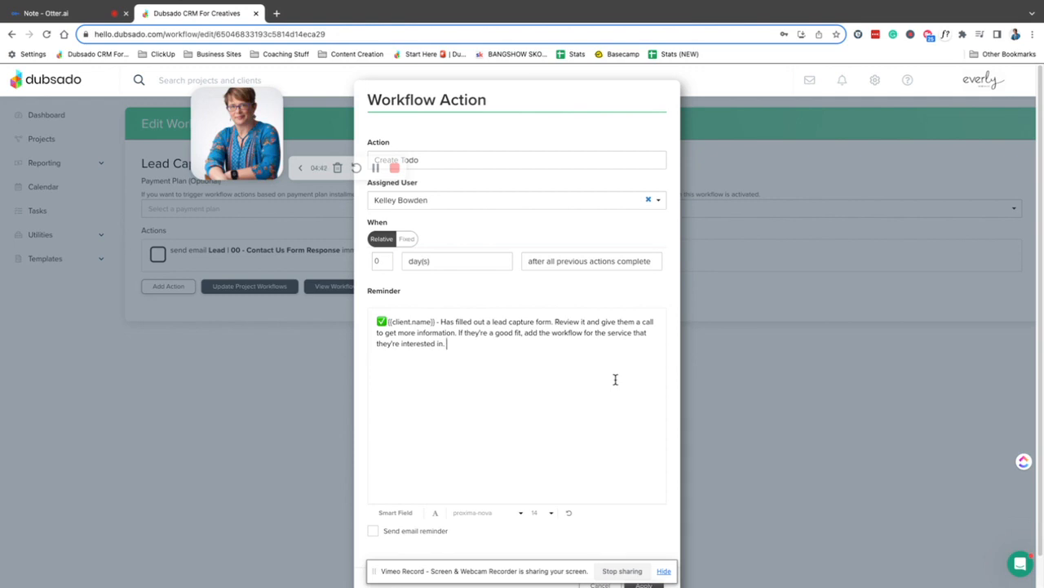
Finish the reminder with "If not a good fit send the not a good fit email.", enable its email reminder and apply the action.
{"action": "type", "text": "If not a good"}
{"action": "type", "text": "fit send the not a good fit"}
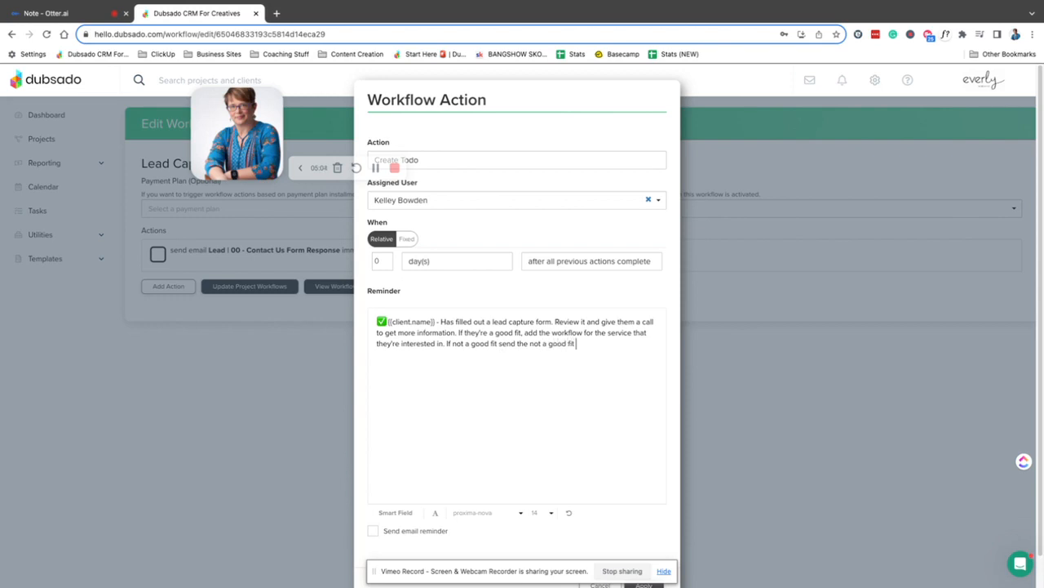
{"action": "type", "text": " email."}
{"action": "scroll", "coordinate": [420, 467], "scroll_direction": "down", "scroll_amount": 1}
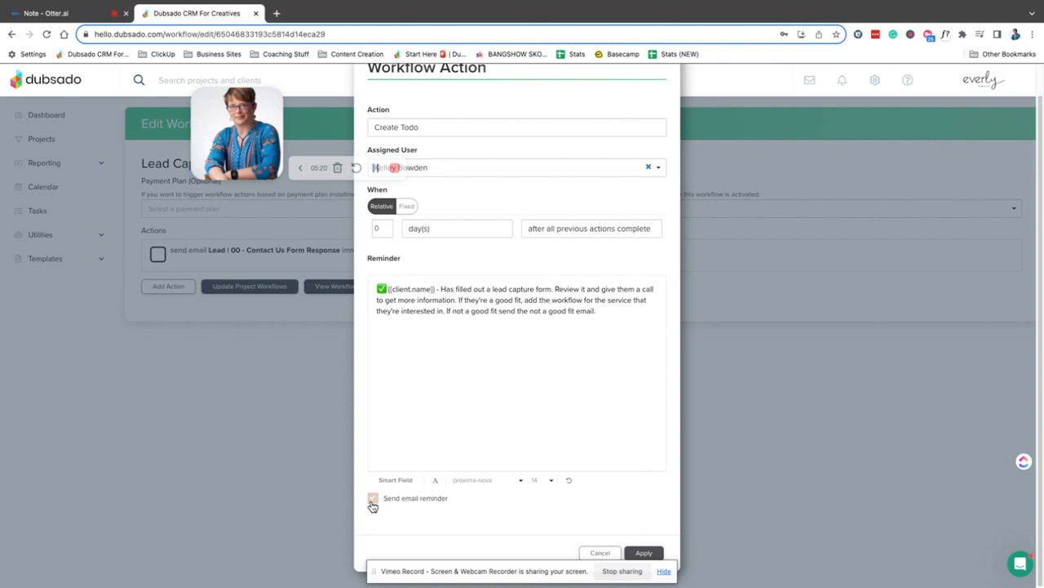
{"action": "left_click", "coordinate": [644, 553]}
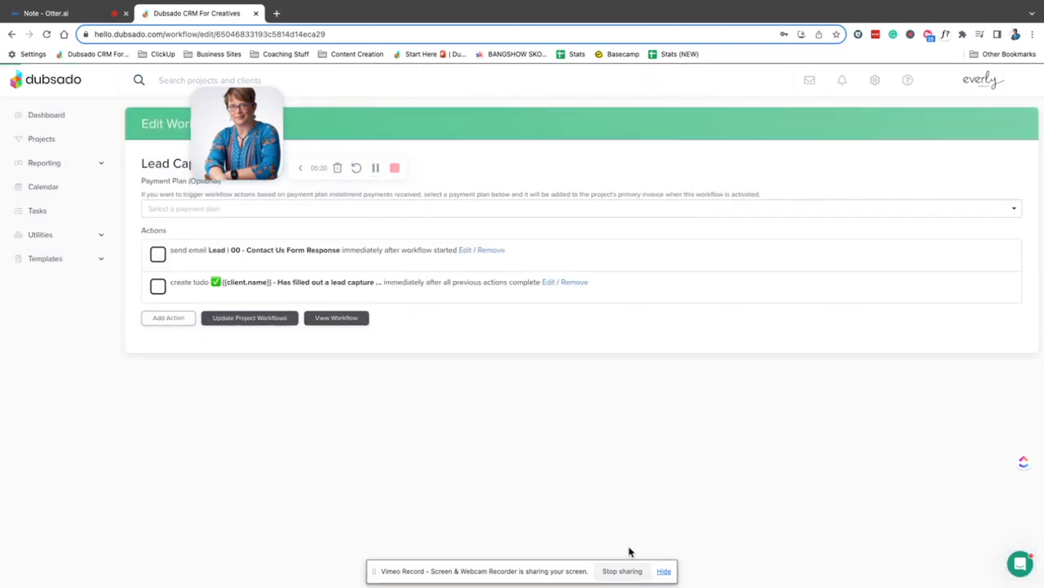